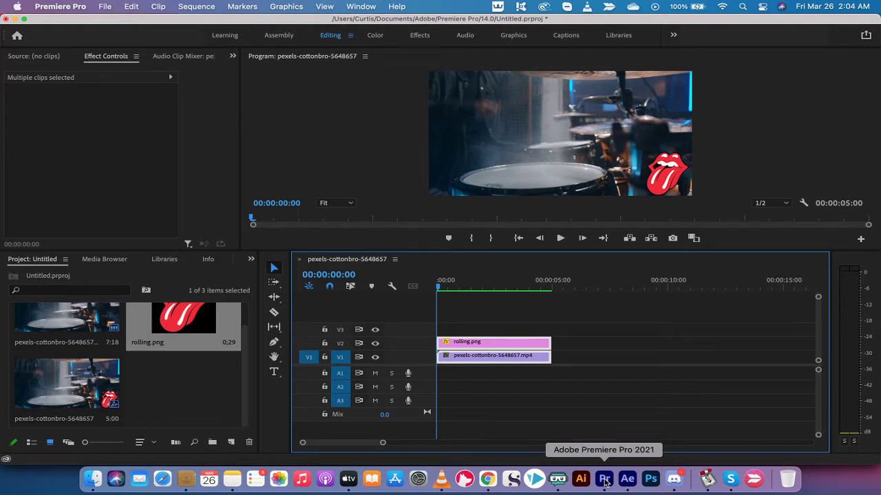
# Step: Preview the logo sequence, scrubbing through its first few seconds
pyautogui.press('space')
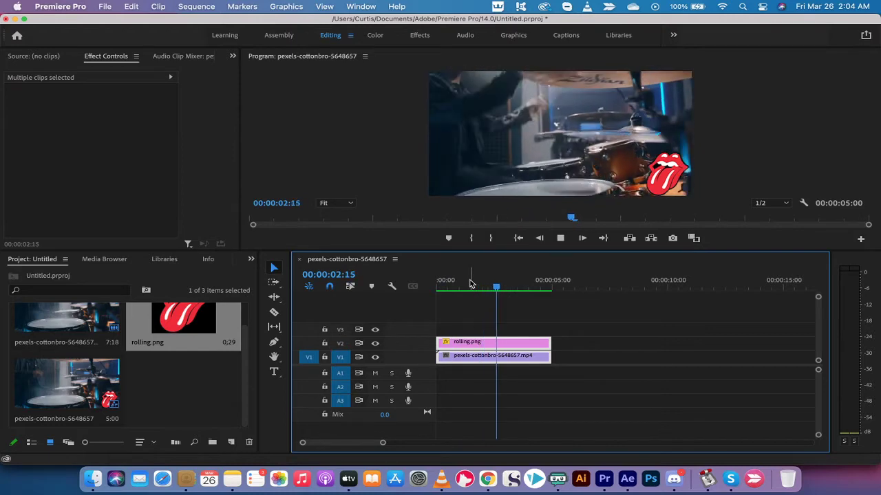
pyautogui.press('space')
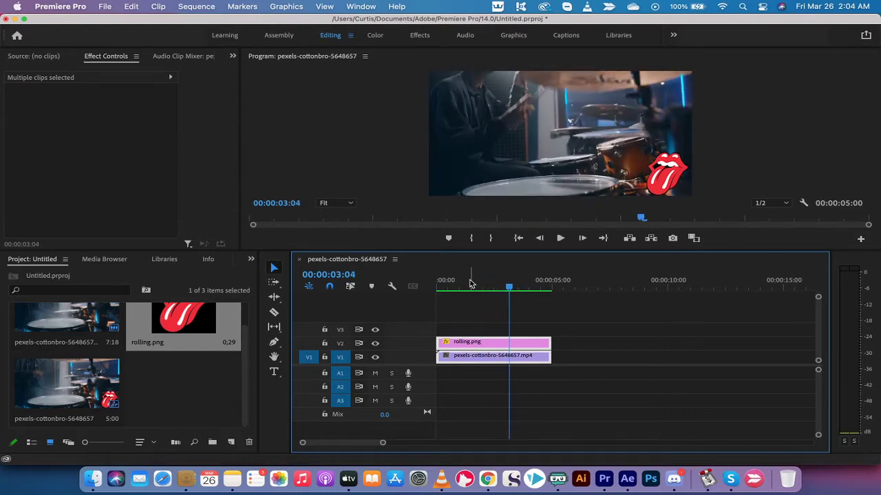
pyautogui.press('Home')
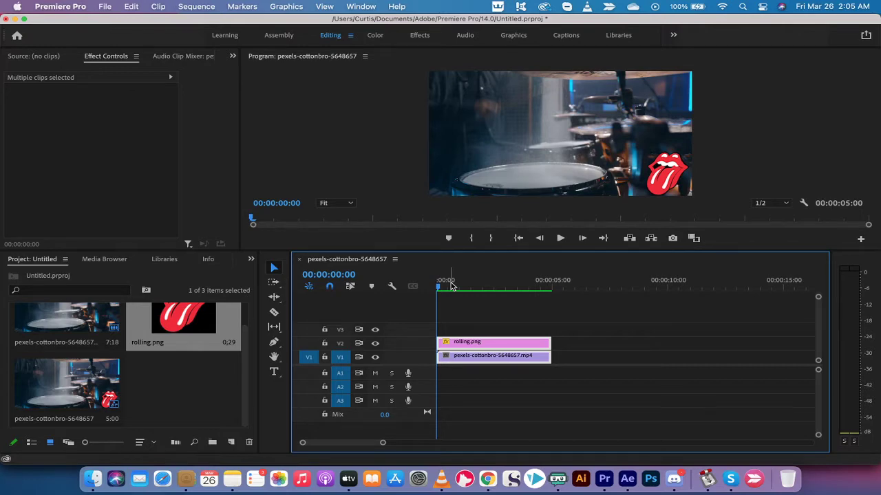
pyautogui.moveTo(451, 286)
pyautogui.mouseDown()
pyautogui.moveTo(512, 287)
pyautogui.moveTo(437, 287)
pyautogui.mouseUp()
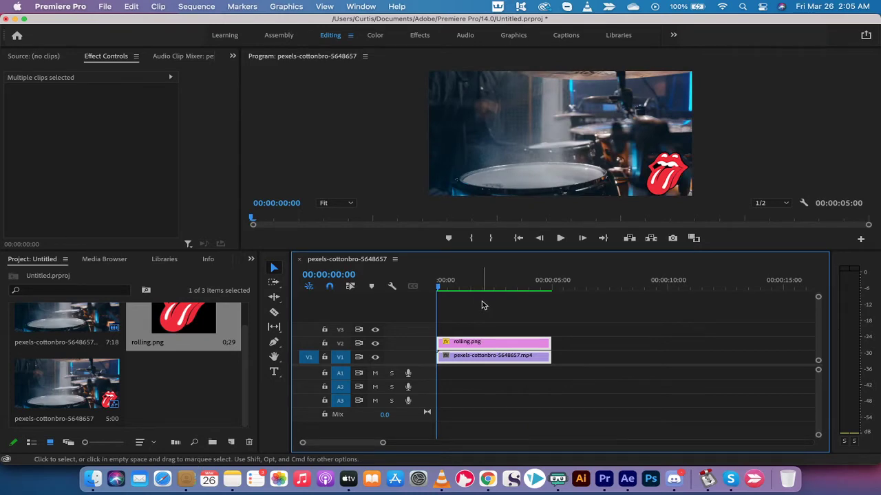
pyautogui.moveTo(468, 289); pyautogui.dragTo(429, 283)
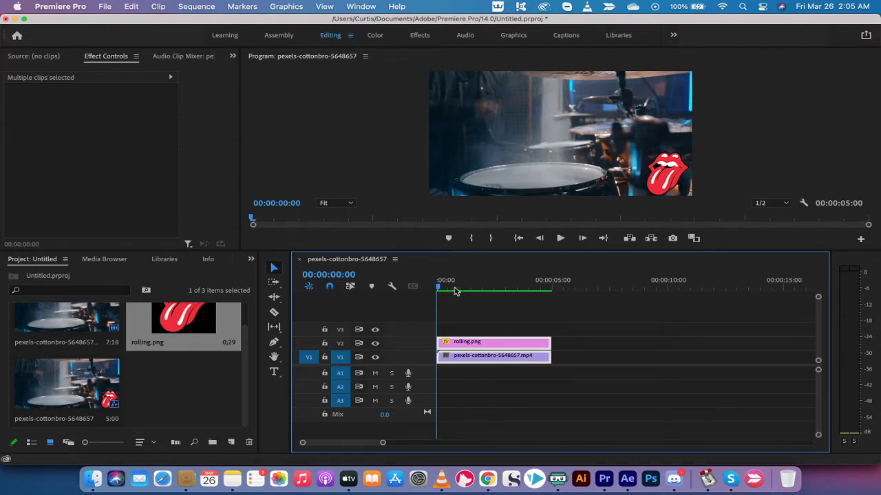
pyautogui.moveTo(445, 284); pyautogui.dragTo(409, 287)
pyautogui.moveTo(441, 287); pyautogui.dragTo(406, 285)
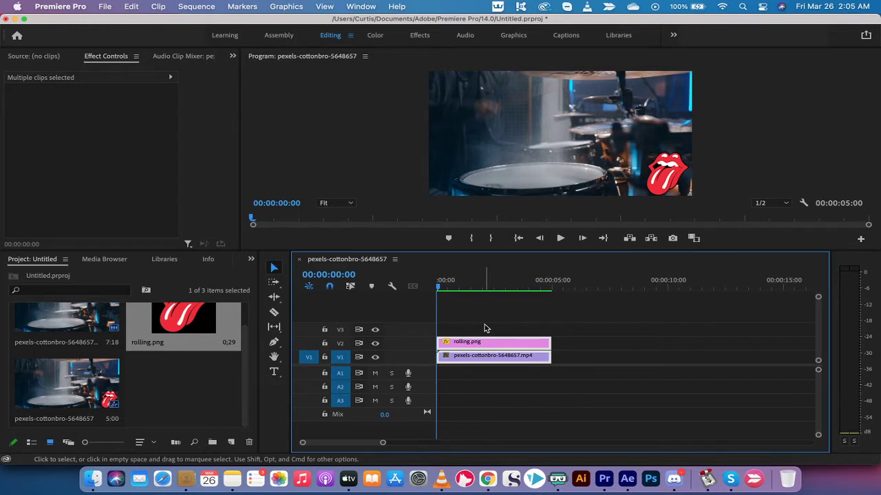
# Step: Delete both timeline clips, then remove the drum video, rolling.png and the sequence from the project
pyautogui.moveTo(578, 383); pyautogui.dragTo(441, 326)
pyautogui.press('Delete')
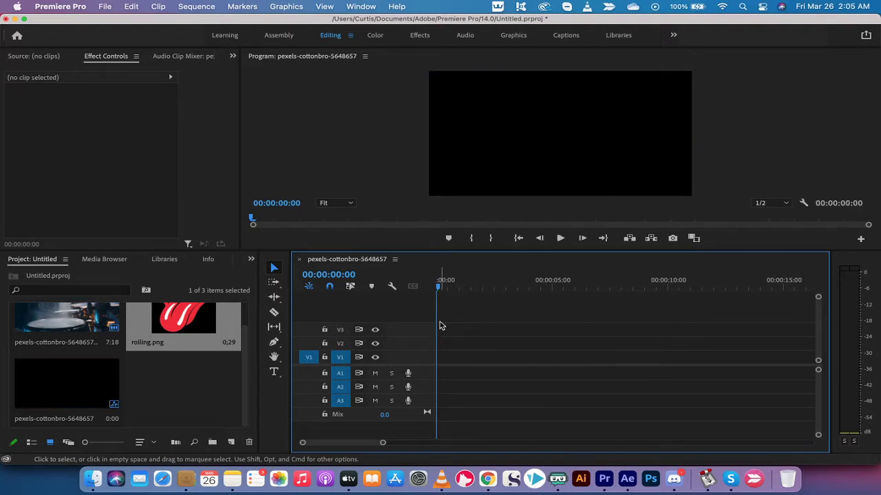
pyautogui.click(162, 318)
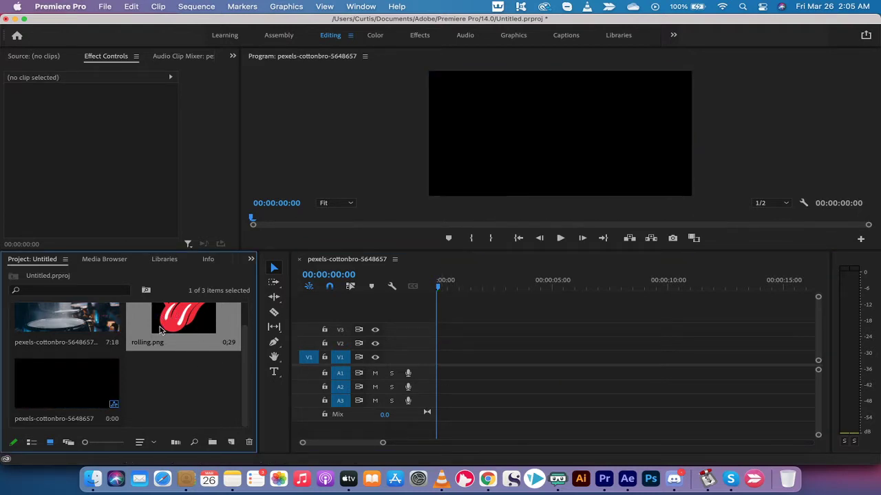
pyautogui.press('super+a')
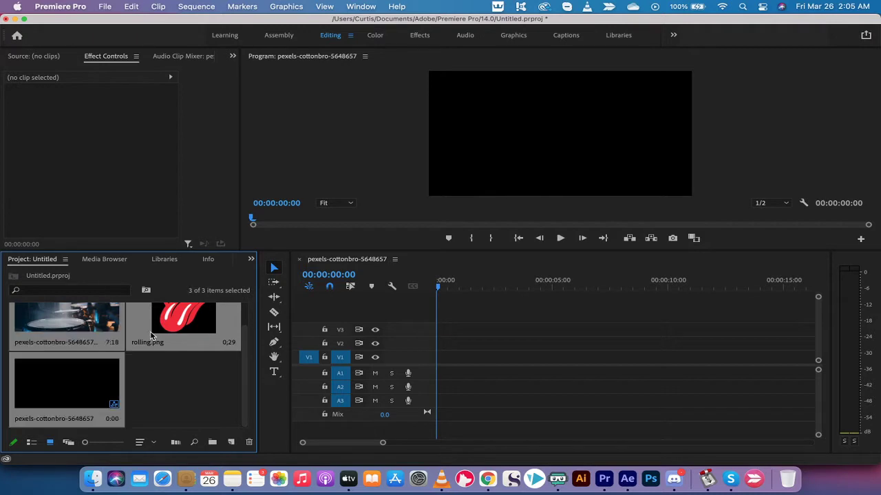
pyautogui.press('Delete')
pyautogui.click(152, 336)
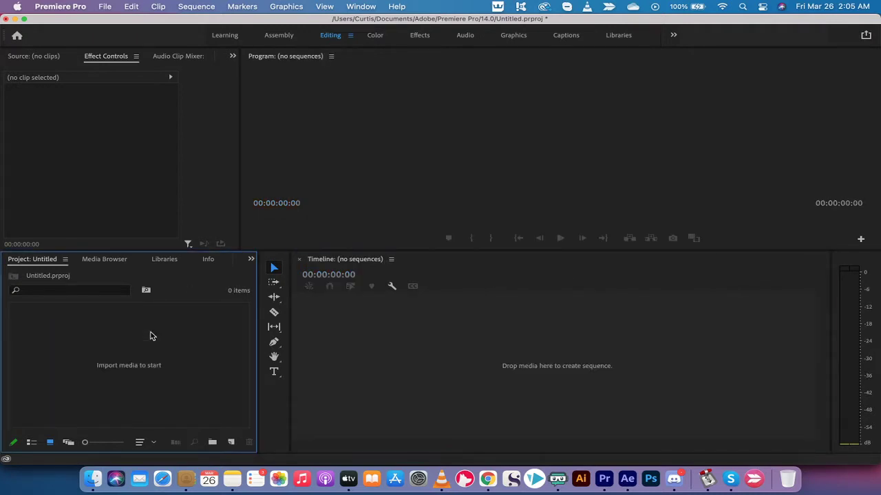
# Step: Import pexels-cottonbro-5648657.mp4 and rolling.png from Finder's Movies folder into the Project panel
pyautogui.click(93, 479)
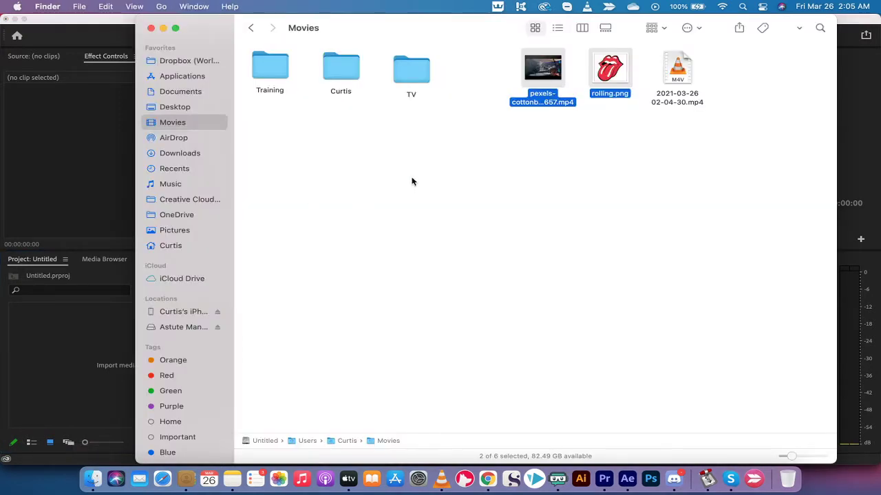
pyautogui.click(496, 105)
pyautogui.moveTo(476, 76); pyautogui.dragTo(620, 110)
pyautogui.click(576, 146)
pyautogui.moveTo(543, 75); pyautogui.dragTo(78, 368)
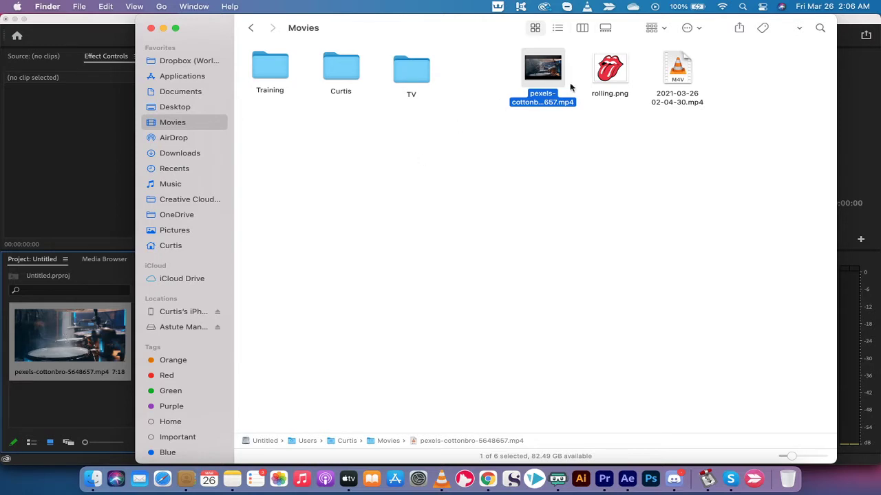
pyautogui.click(615, 95)
pyautogui.moveTo(619, 72); pyautogui.dragTo(102, 392)
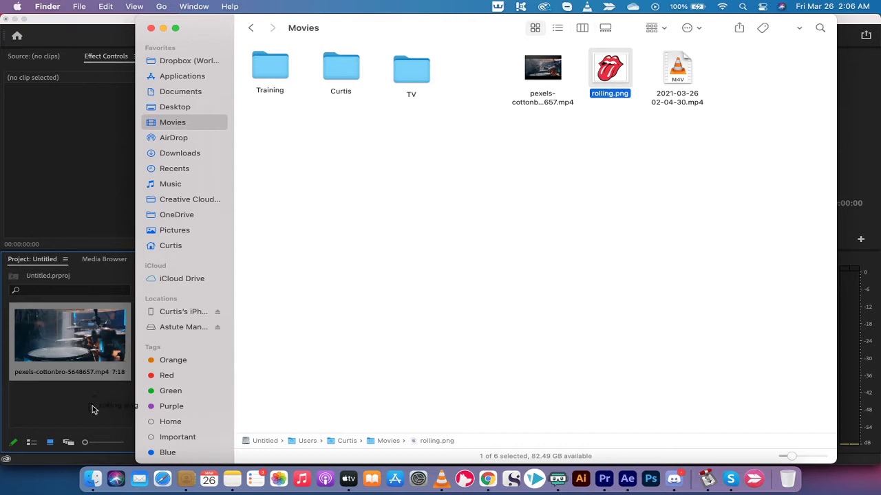
# Step: Build a sequence from pexels-cottonbro-5648657.mp4 and trim the clip to end at 00:00:05:00
pyautogui.click(81, 354)
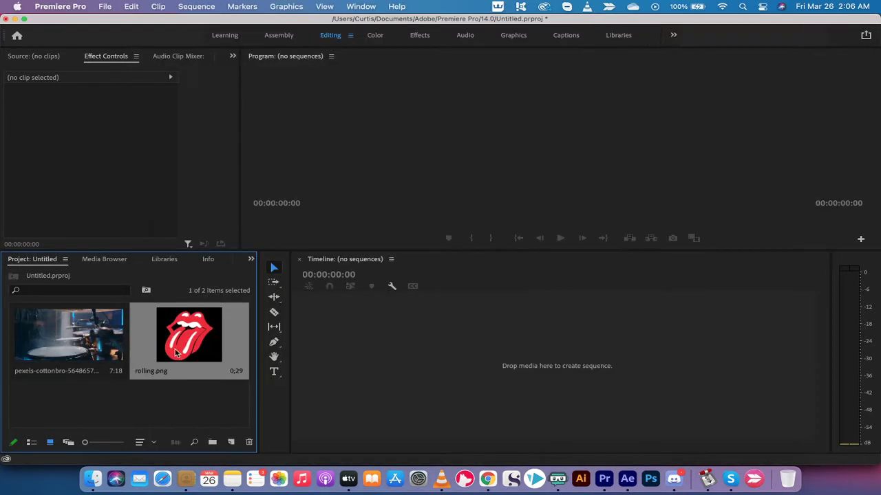
pyautogui.click(146, 401)
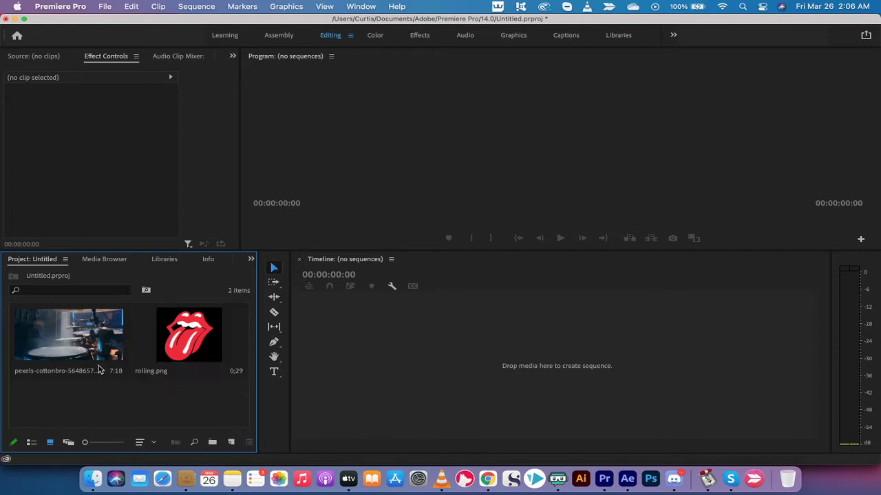
pyautogui.click(78, 332)
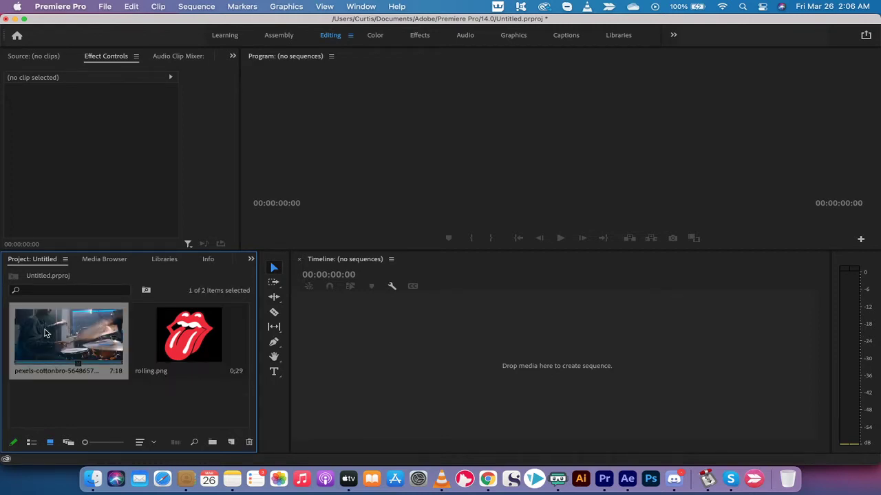
pyautogui.moveTo(45, 333); pyautogui.dragTo(347, 335)
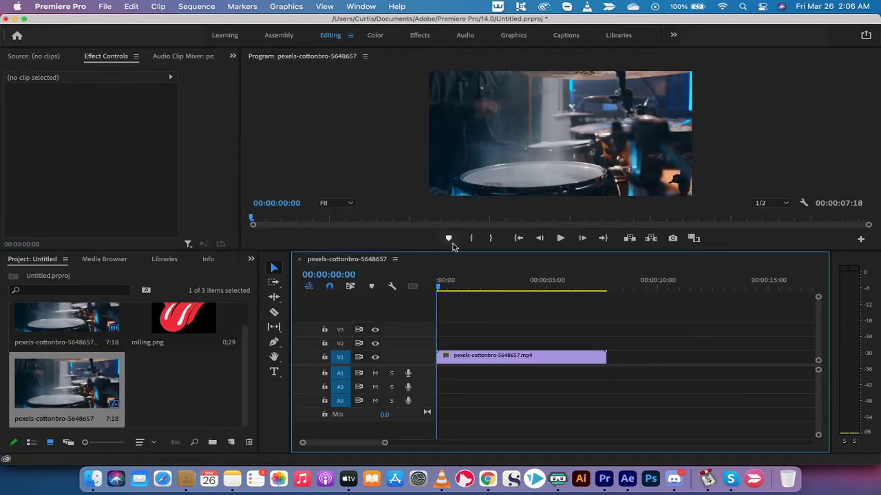
pyautogui.moveTo(441, 288); pyautogui.dragTo(547, 290)
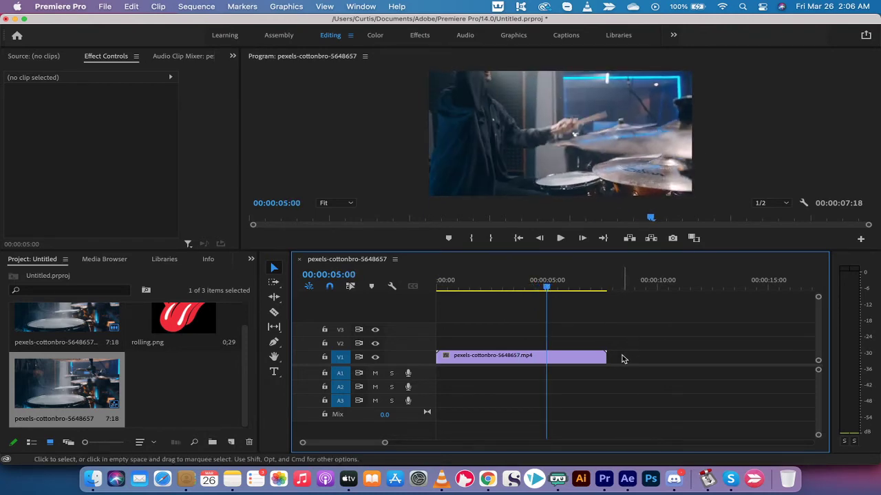
pyautogui.moveTo(609, 356); pyautogui.dragTo(547, 358)
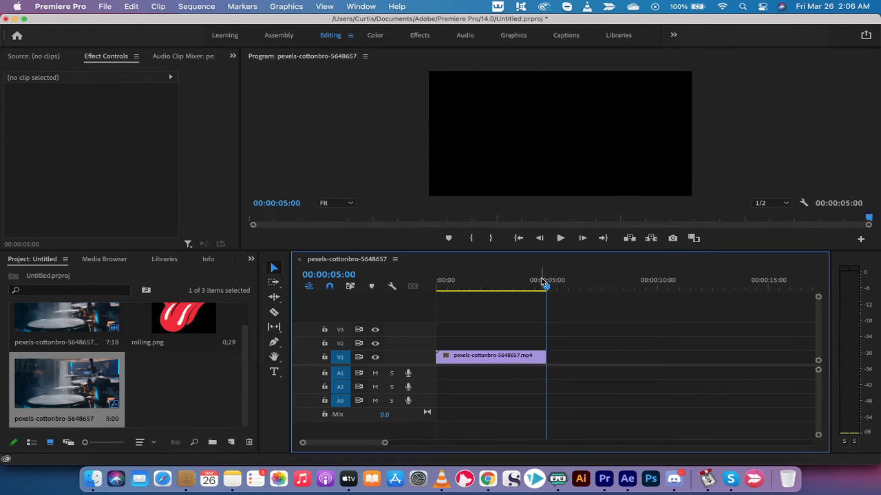
# Step: Play back the trimmed sequence, enlarge the preview monitor, and place rolling.png on V2
pyautogui.click(187, 375)
pyautogui.moveTo(516, 289); pyautogui.dragTo(344, 286)
pyautogui.press('space')
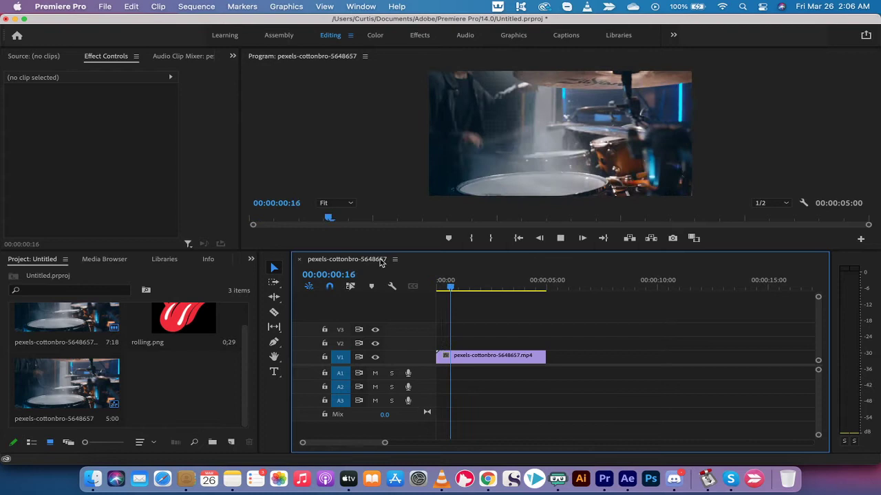
pyautogui.press('space')
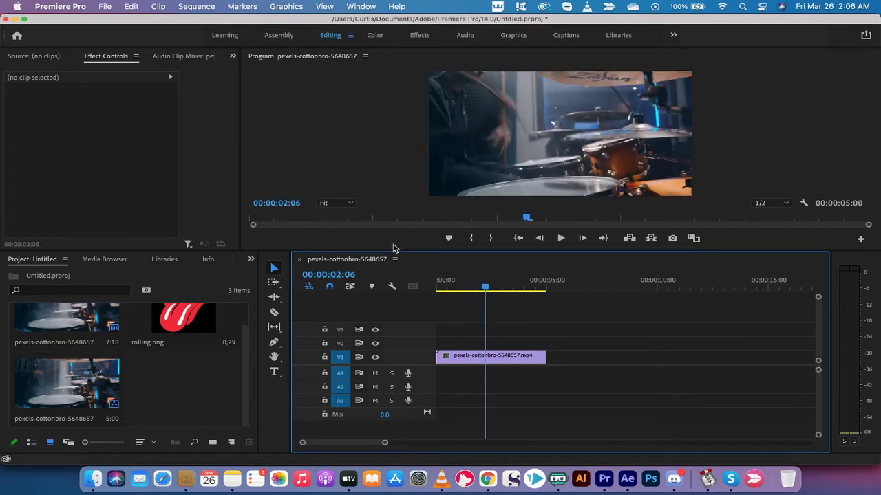
pyautogui.moveTo(392, 250); pyautogui.dragTo(393, 266)
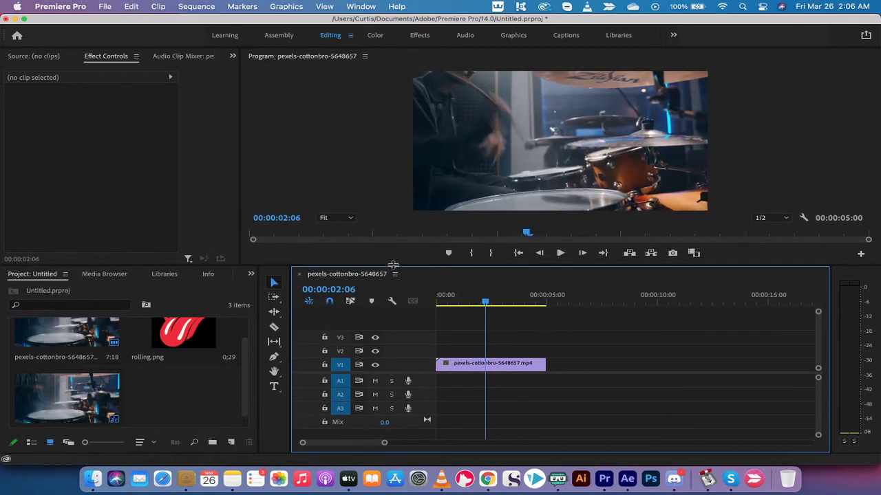
pyautogui.click(177, 345)
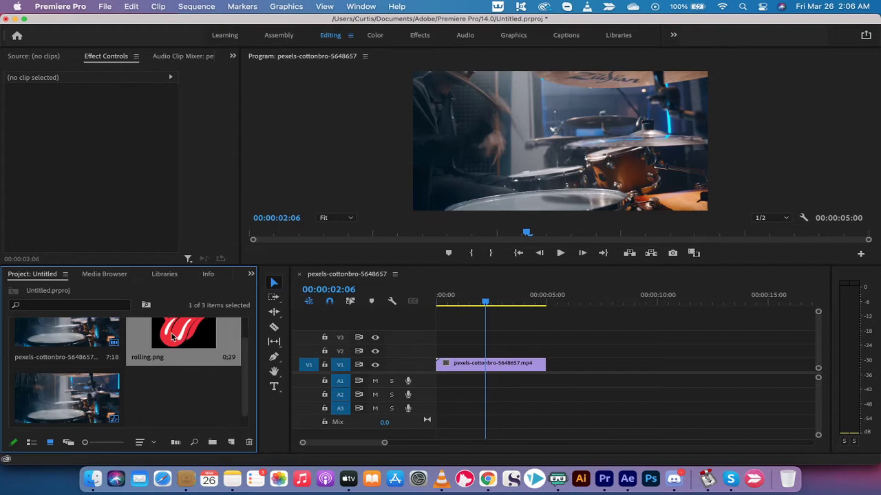
pyautogui.moveTo(173, 337); pyautogui.dragTo(427, 354)
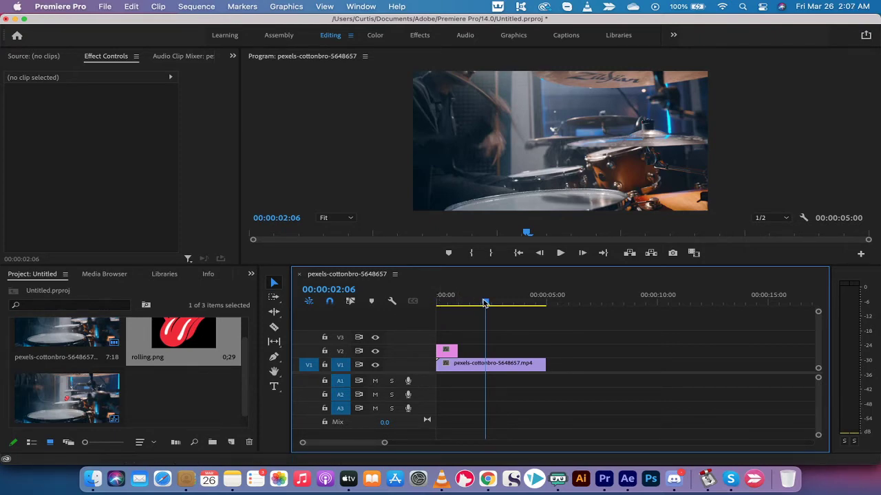
# Step: Extend the rolling.png clip on V2 to span the full 5 seconds
pyautogui.moveTo(485, 303); pyautogui.dragTo(433, 307)
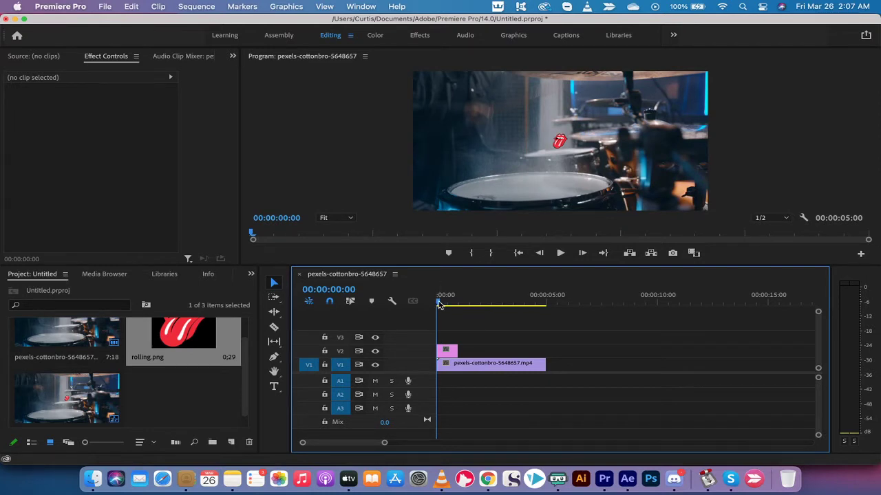
pyautogui.moveTo(439, 303)
pyautogui.mouseDown()
pyautogui.moveTo(475, 304)
pyautogui.moveTo(436, 310)
pyautogui.mouseUp()
pyautogui.click(448, 352)
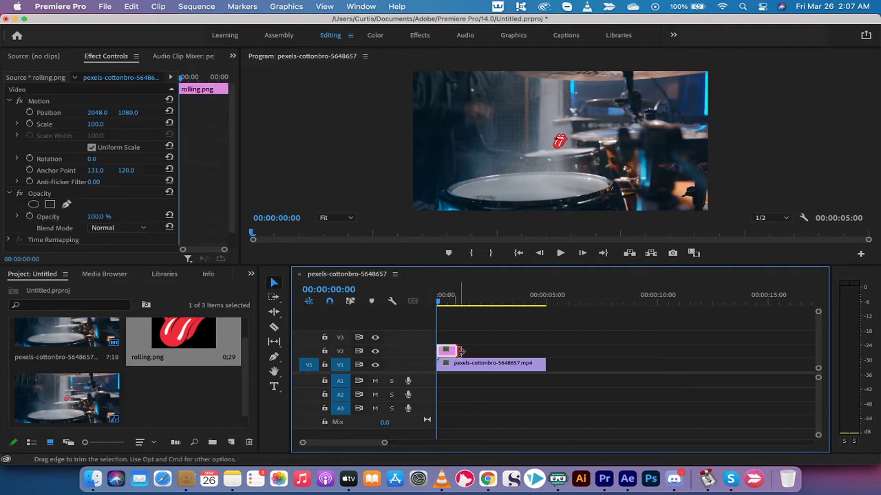
pyautogui.moveTo(458, 351); pyautogui.dragTo(544, 350)
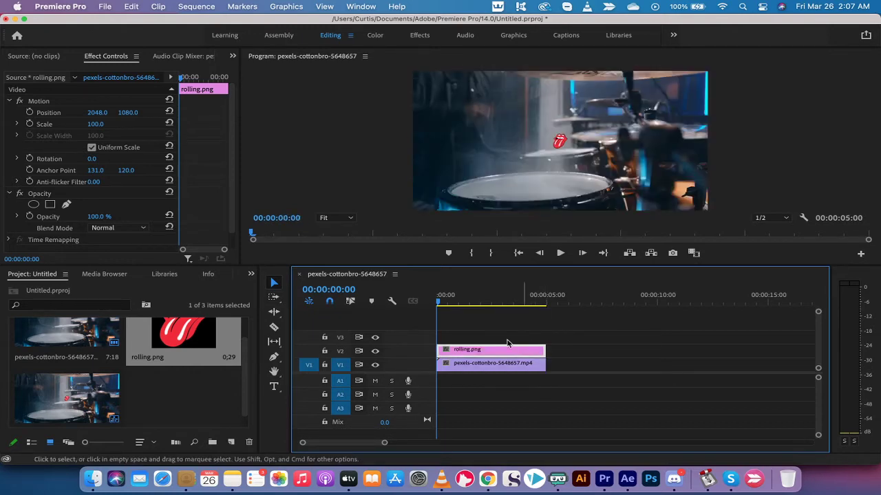
pyautogui.click(459, 302)
pyautogui.moveTo(465, 305); pyautogui.dragTo(485, 306)
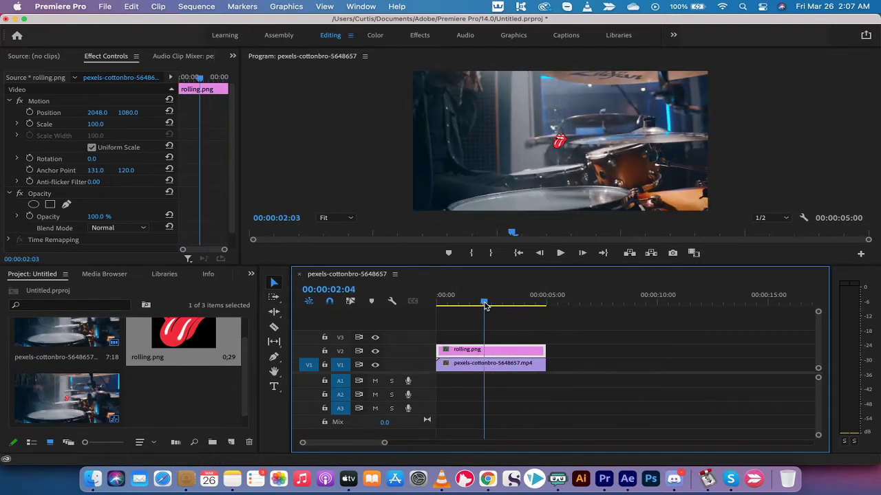
# Step: Scale the tongue logo to 312.6% and move it to the video's bottom-right corner
pyautogui.click(560, 142)
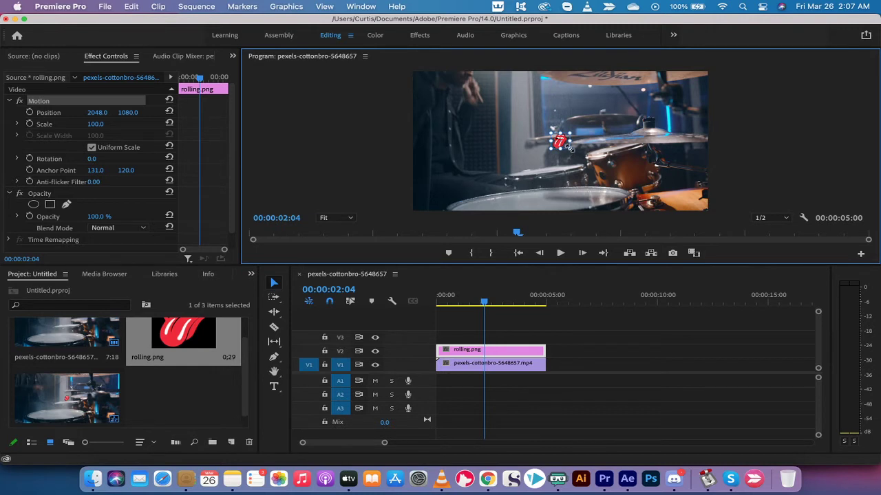
pyautogui.moveTo(568, 147); pyautogui.dragTo(587, 165)
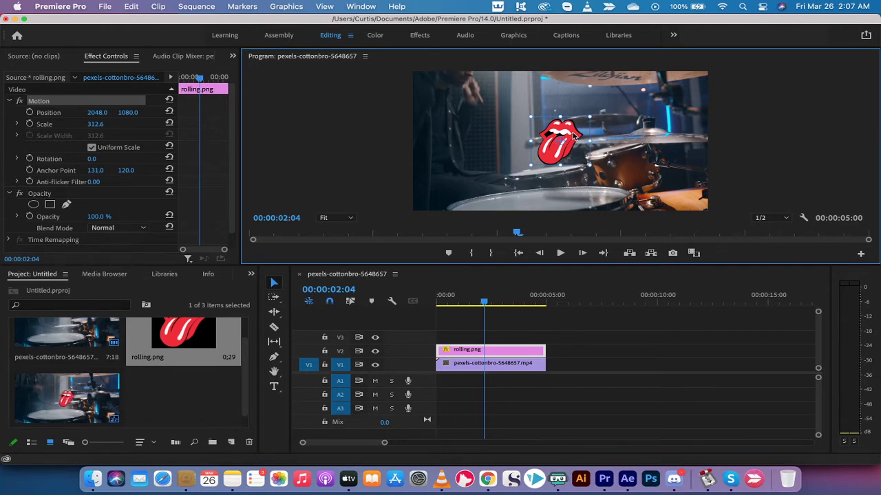
pyautogui.moveTo(573, 135); pyautogui.dragTo(615, 148)
pyautogui.moveTo(644, 161); pyautogui.dragTo(692, 181)
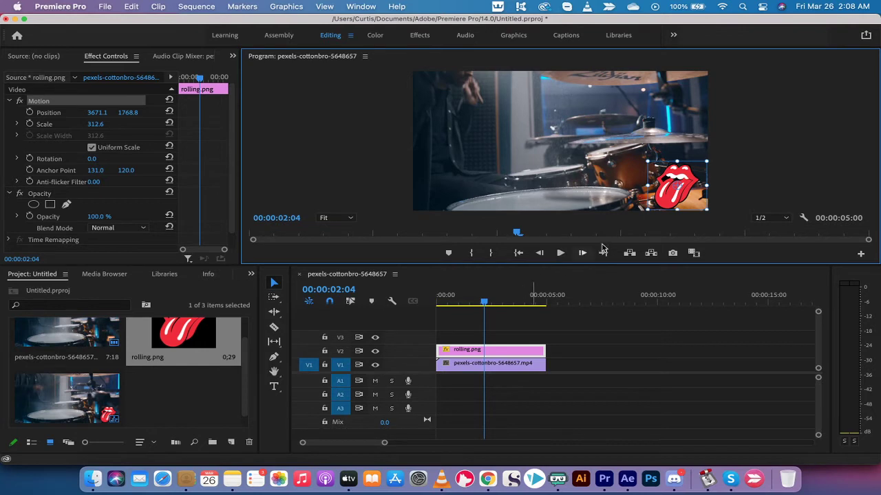
pyautogui.click(524, 322)
pyautogui.moveTo(499, 307); pyautogui.dragTo(394, 309)
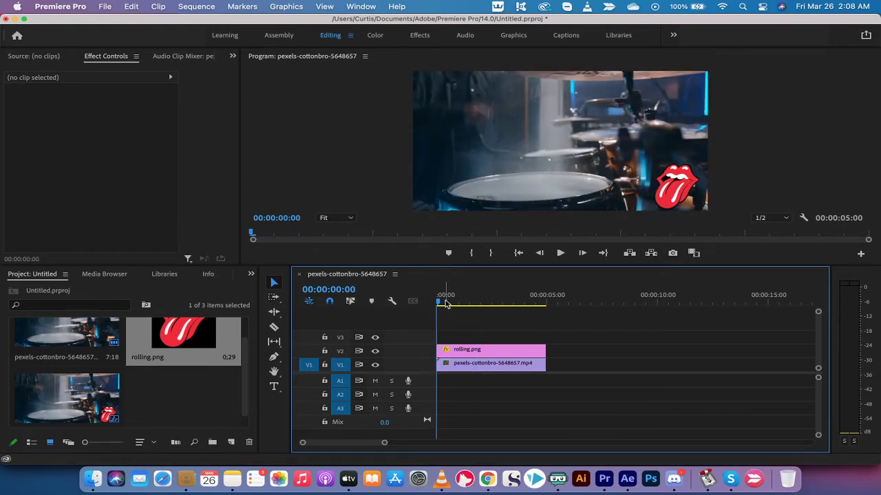
# Step: Play the watermarked sequence from the start, then select the rolling.png clip on V2
pyautogui.press('space')
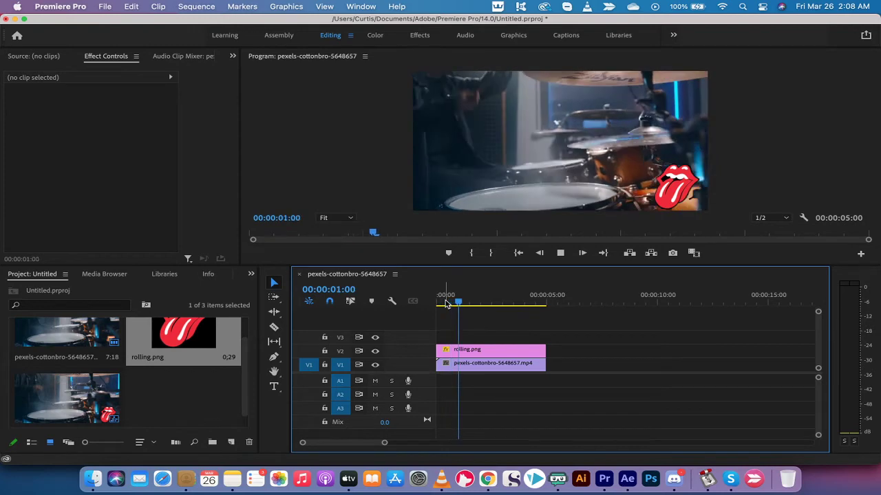
pyautogui.press('space')
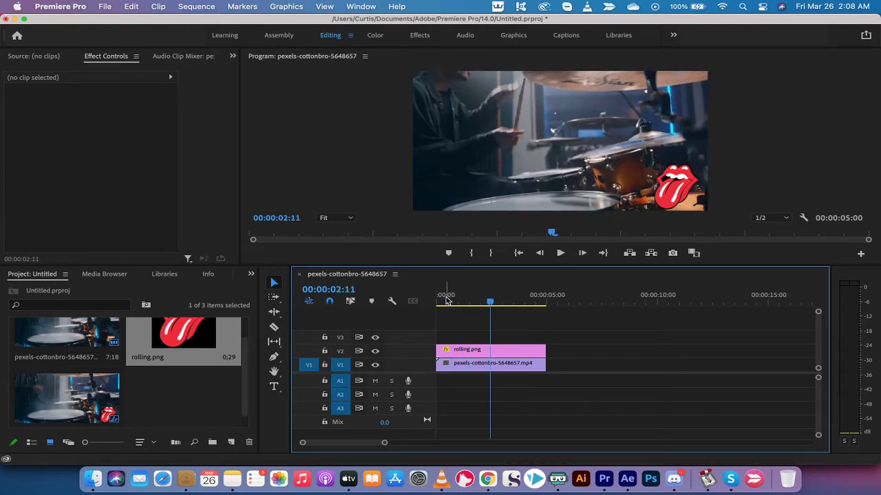
pyautogui.press('Home')
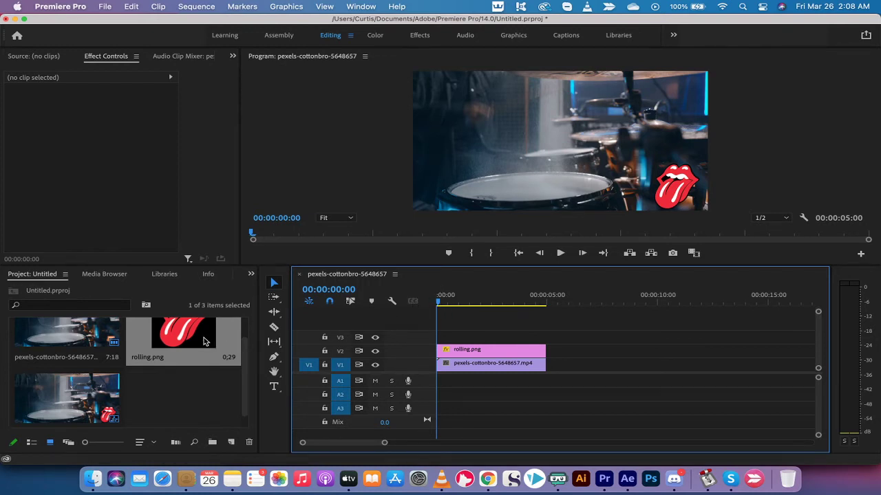
pyautogui.click(457, 353)
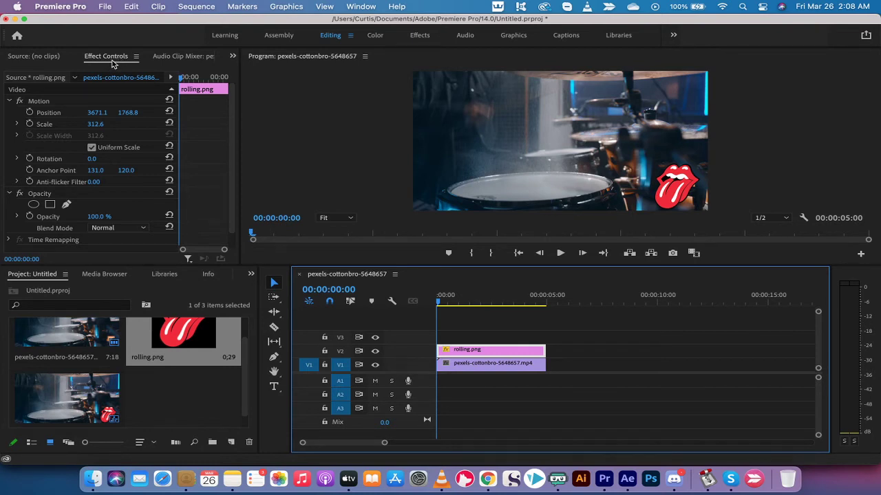
pyautogui.click(361, 6)
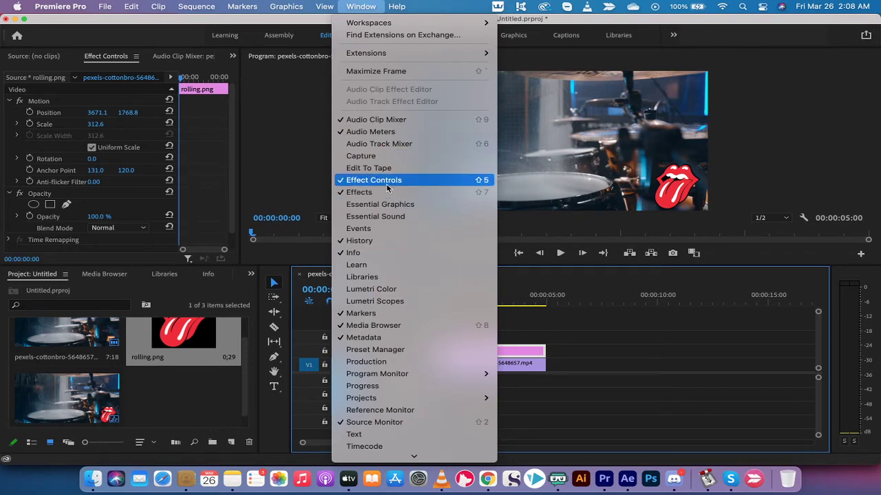
pyautogui.click(376, 5)
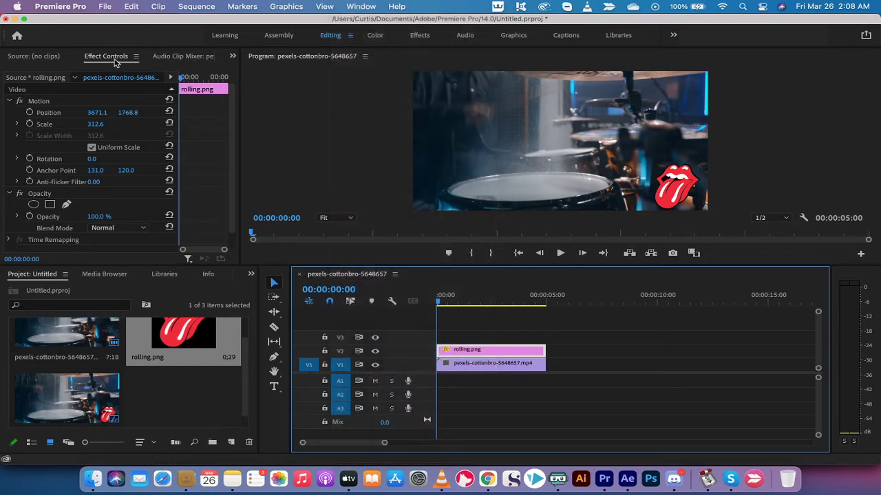
pyautogui.click(100, 218)
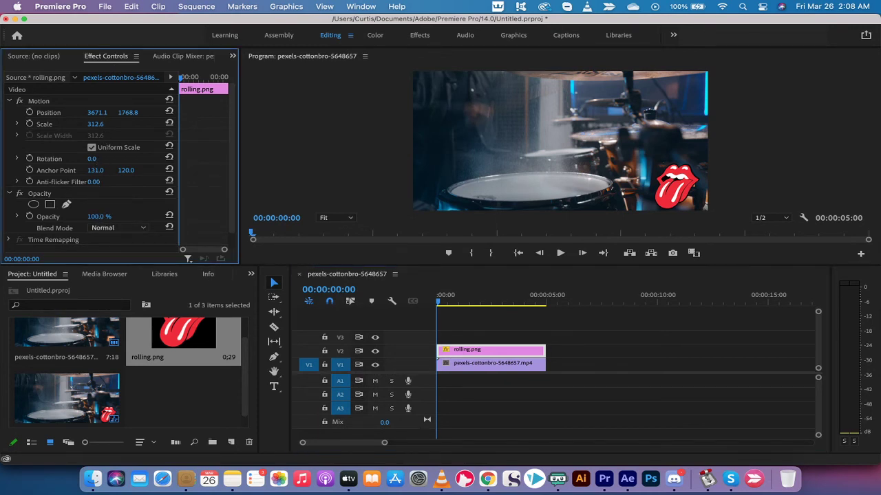
pyautogui.moveTo(100, 217); pyautogui.dragTo(59, 217)
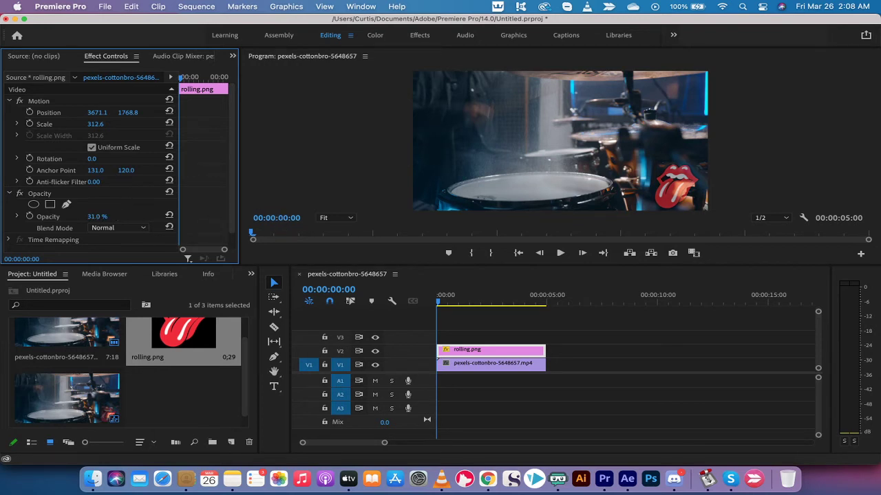
pyautogui.moveTo(97, 217); pyautogui.dragTo(119, 217)
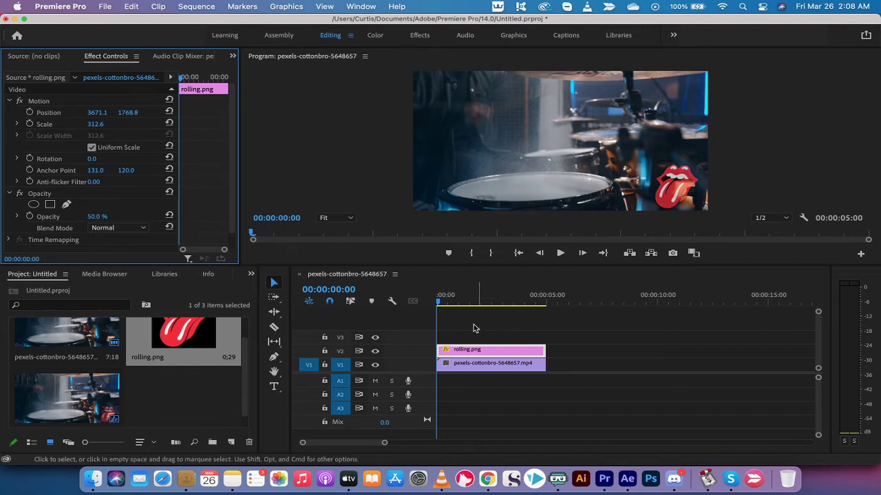
pyautogui.moveTo(447, 308)
pyautogui.mouseDown()
pyautogui.moveTo(518, 307)
pyautogui.moveTo(437, 307)
pyautogui.mouseUp()
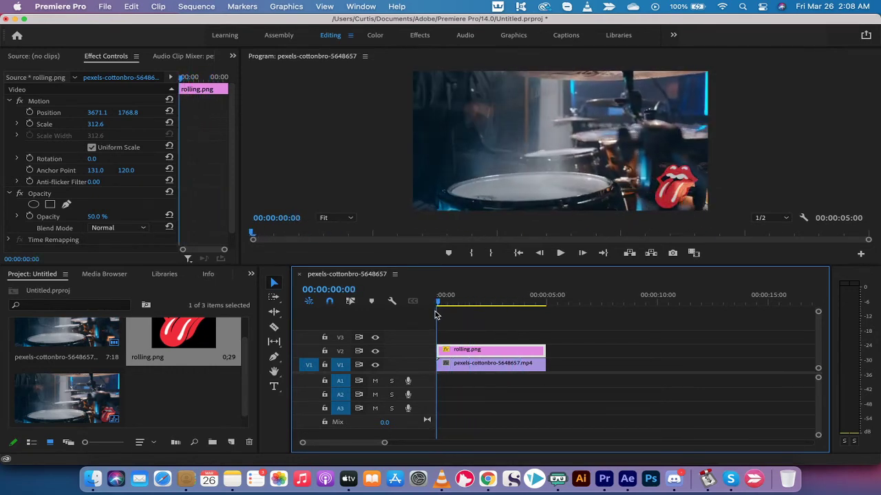
pyautogui.click(97, 216)
pyautogui.write('100')
pyautogui.press('Return')
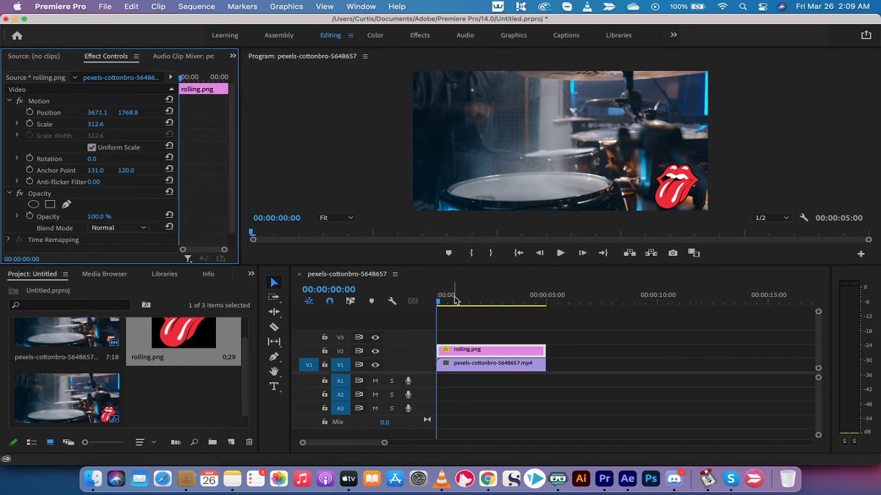
# Step: Start Rotation keyframing at 0s, then set -25° at one second and 0° at two seconds
pyautogui.moveTo(457, 296); pyautogui.dragTo(380, 302)
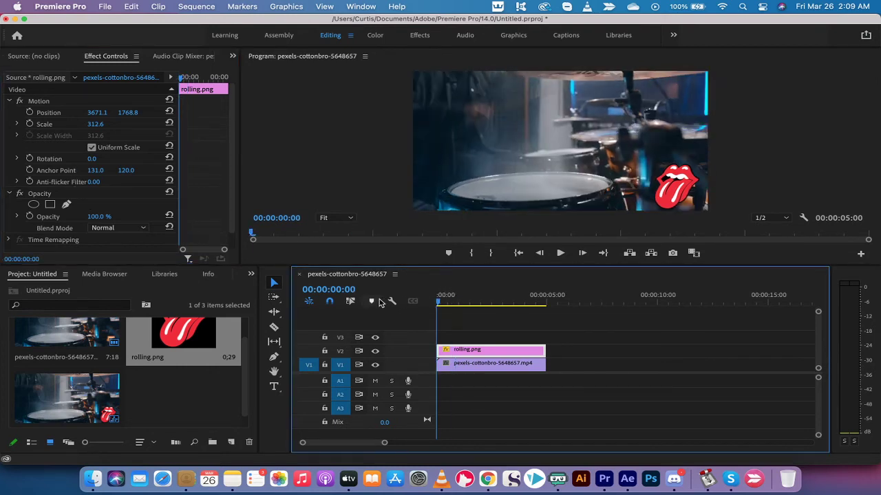
pyautogui.click(30, 159)
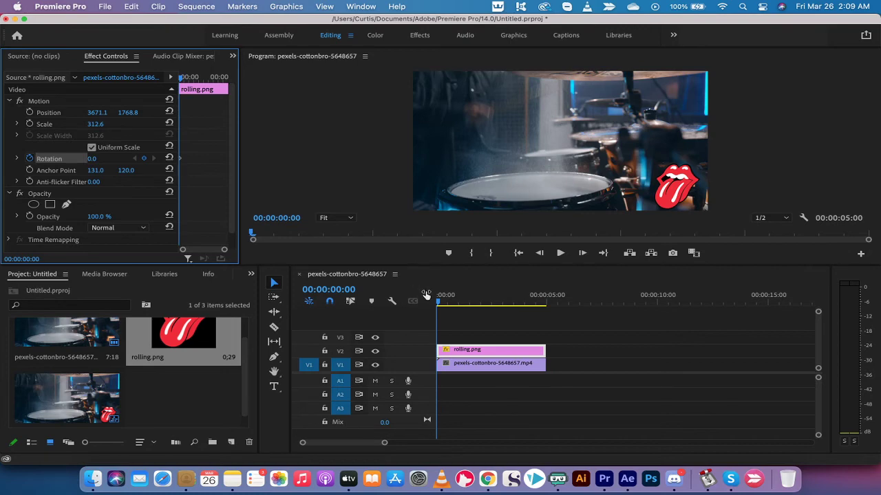
pyautogui.moveTo(438, 301); pyautogui.dragTo(460, 305)
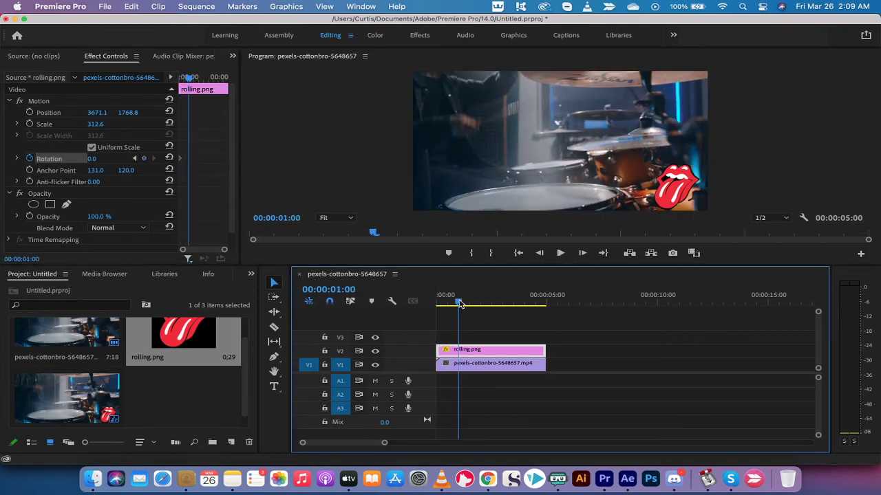
pyautogui.moveTo(91, 158); pyautogui.dragTo(74, 158)
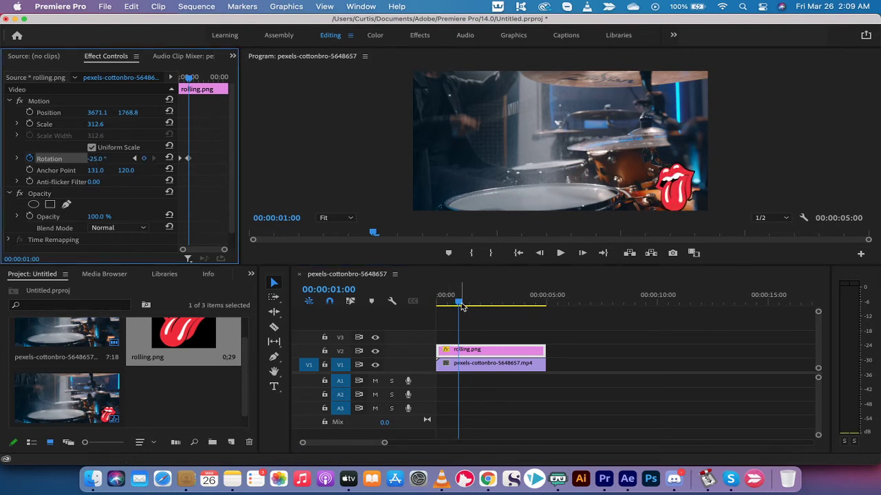
pyautogui.moveTo(460, 303); pyautogui.dragTo(483, 307)
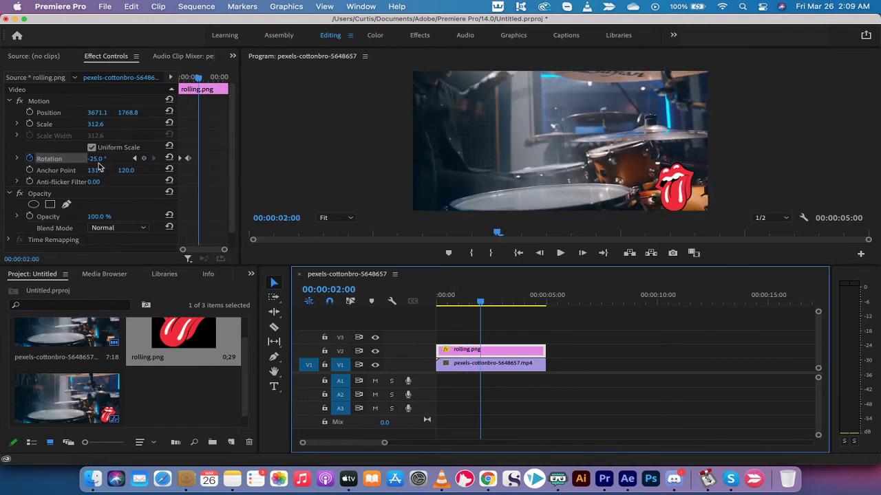
pyautogui.moveTo(95, 158); pyautogui.dragTo(113, 158)
# Step: Set Rotation to 25° at three seconds and 0° at four seconds, then return to the start
pyautogui.moveTo(482, 303); pyautogui.dragTo(506, 305)
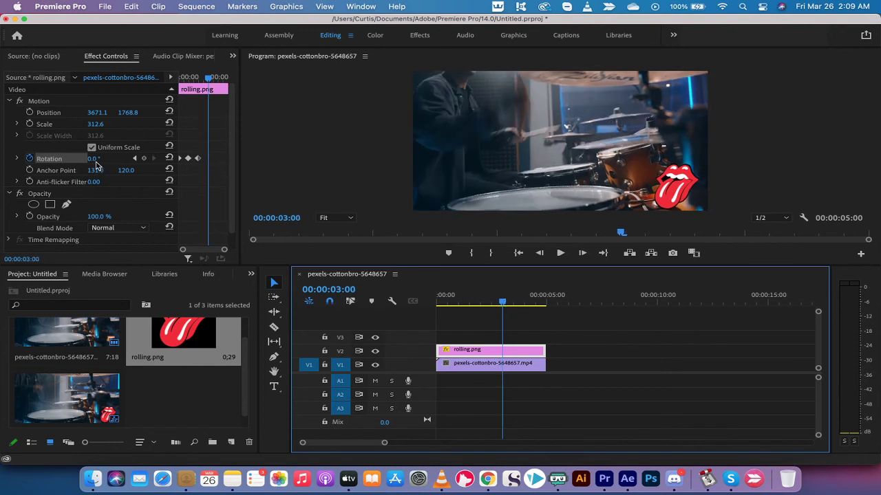
pyautogui.moveTo(94, 158)
pyautogui.mouseDown()
pyautogui.moveTo(113, 159)
pyautogui.moveTo(98, 157)
pyautogui.mouseUp()
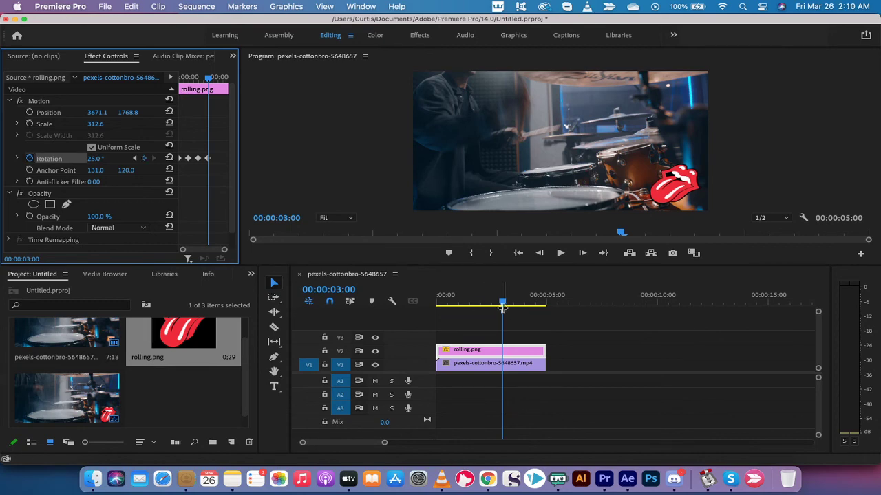
pyautogui.moveTo(502, 305); pyautogui.dragTo(526, 305)
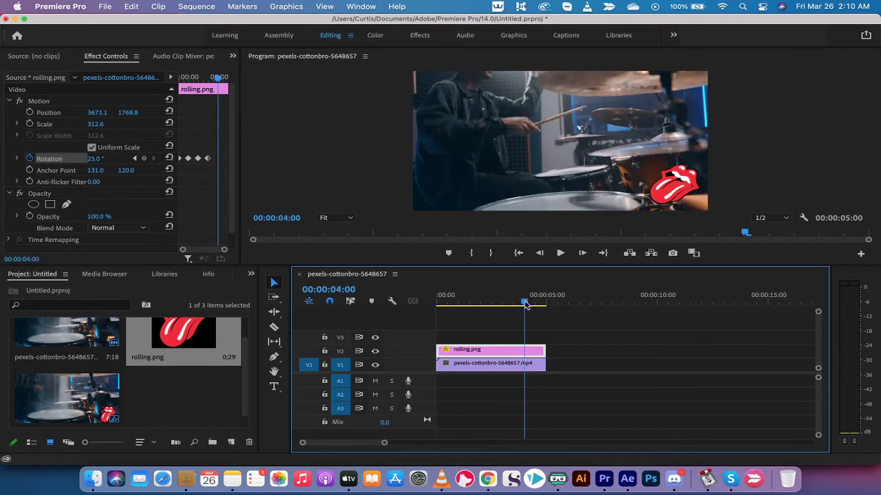
pyautogui.click(94, 158)
pyautogui.write('1')
pyautogui.press('Return')
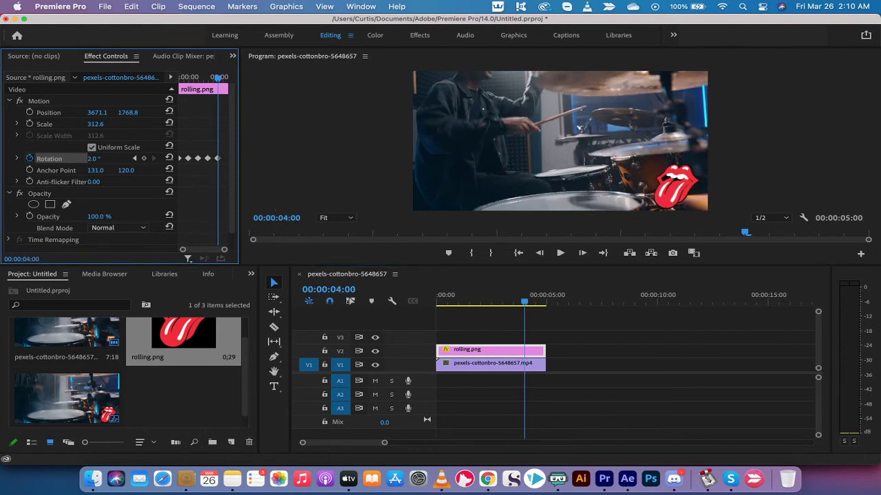
pyautogui.click(94, 158)
pyautogui.write('0')
pyautogui.press('Return')
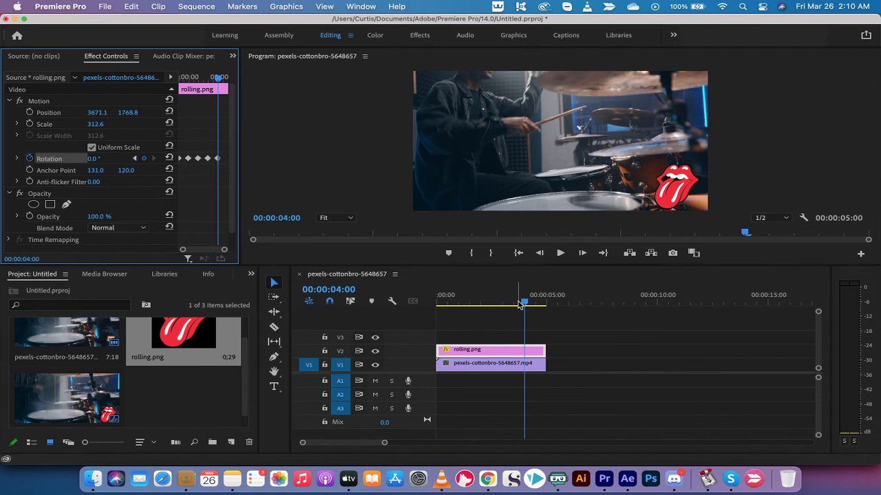
pyautogui.click(357, 308)
pyautogui.press('space')
pyautogui.press('Home')
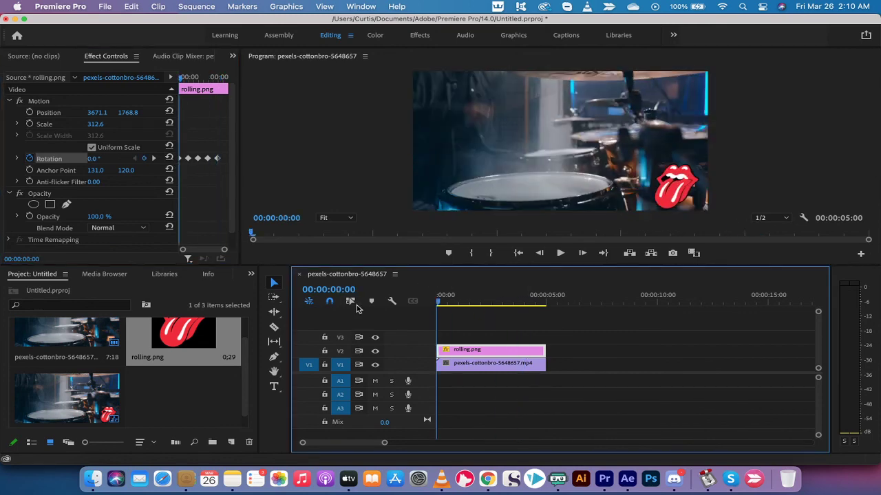
pyautogui.click(562, 255)
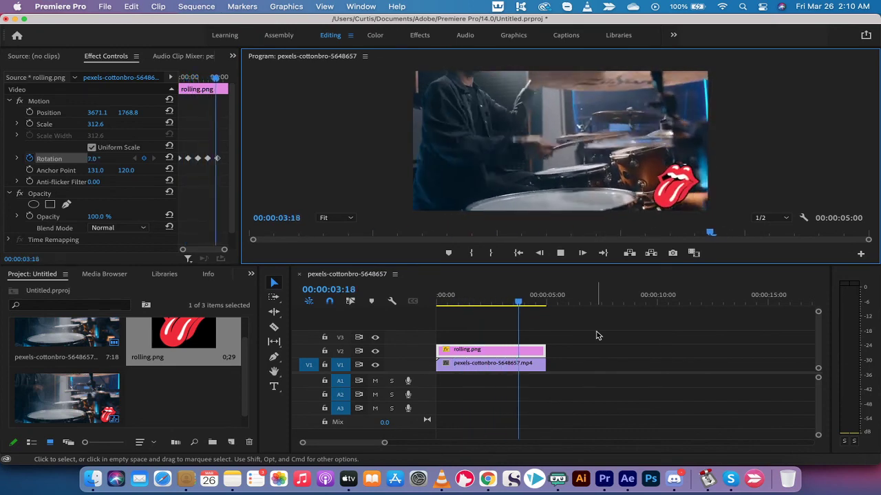
pyautogui.click(553, 299)
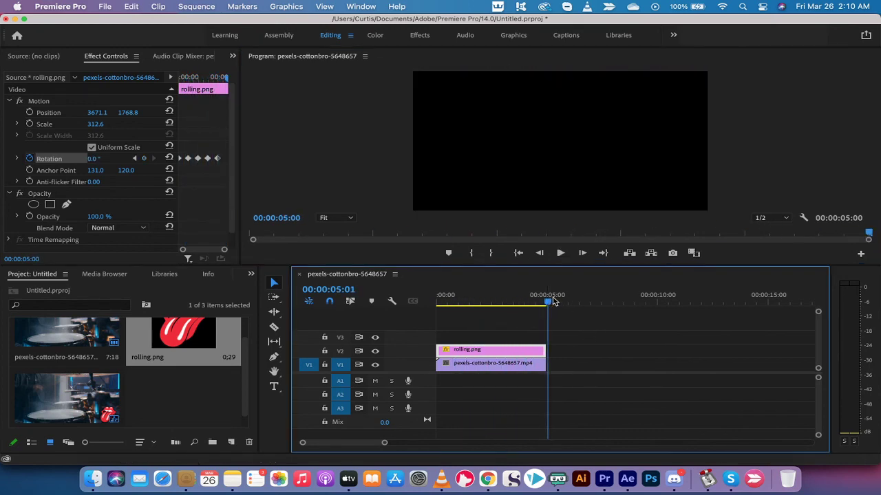
pyautogui.moveTo(554, 300); pyautogui.dragTo(549, 301)
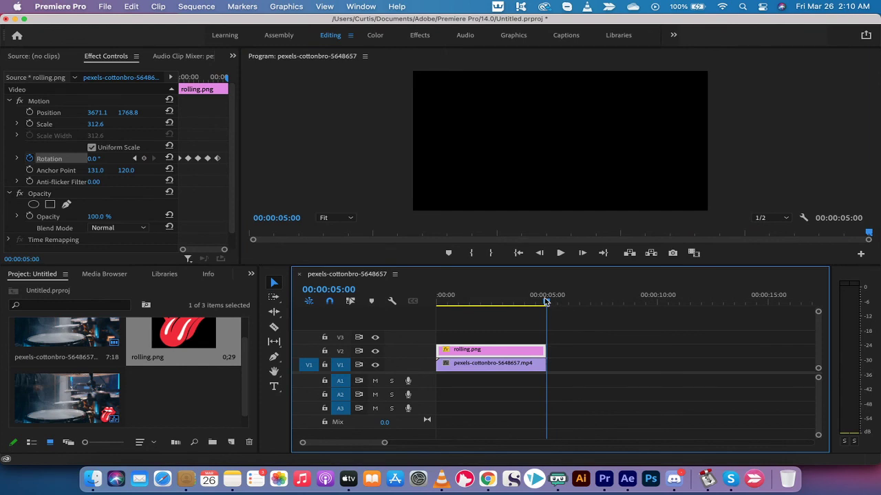